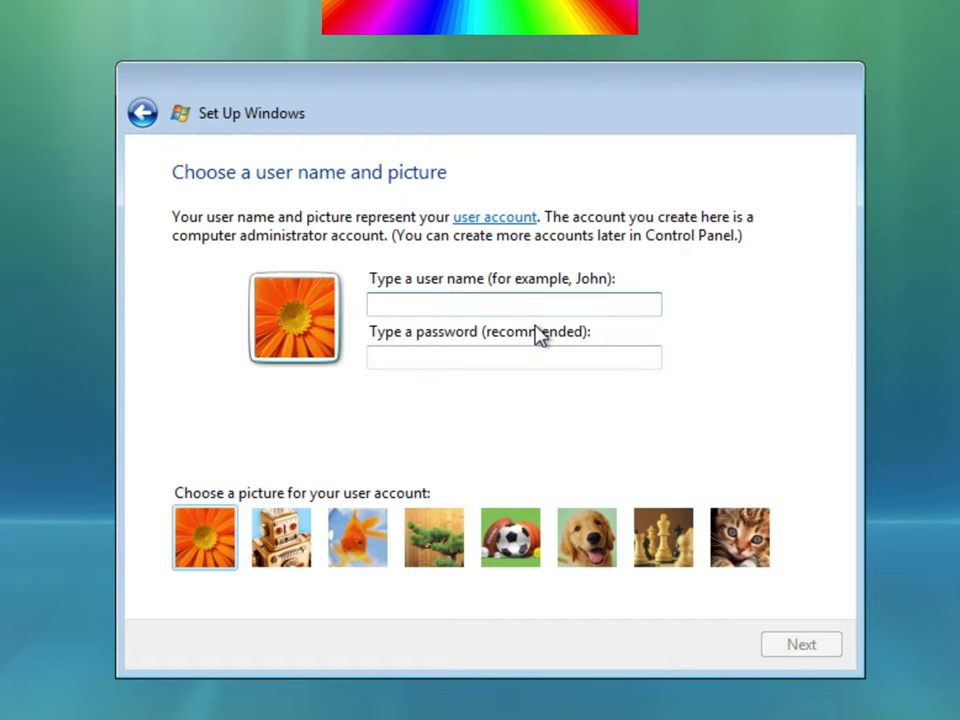
Step: Name the new administrator account GameCube Player, then enter and confirm the account password
{"action": "type", "text": "GameC"}
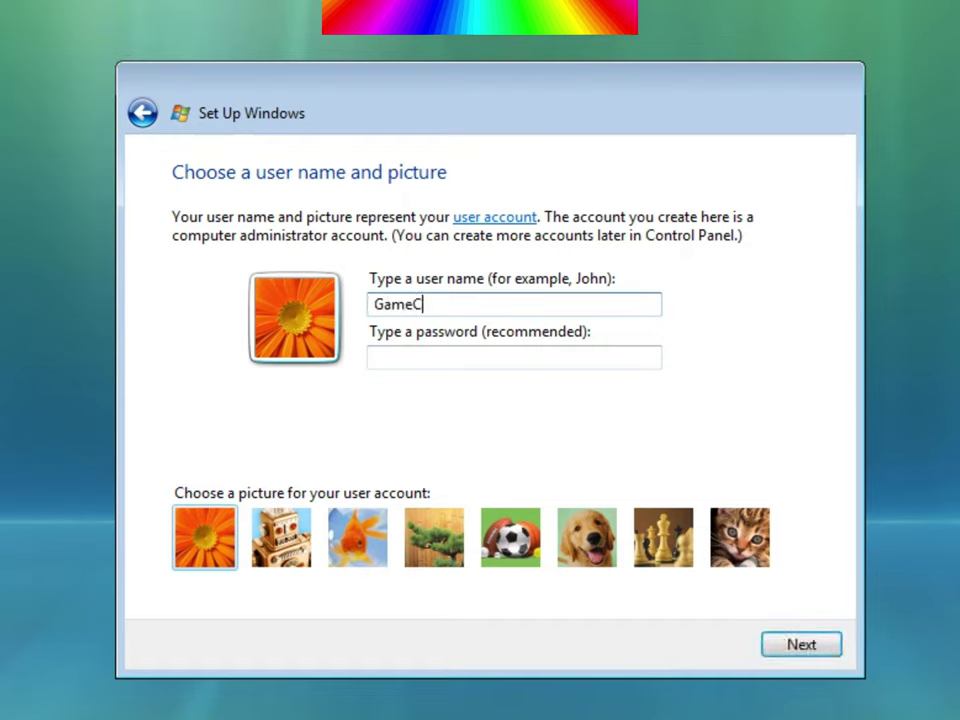
{"action": "type", "text": "ube Player"}
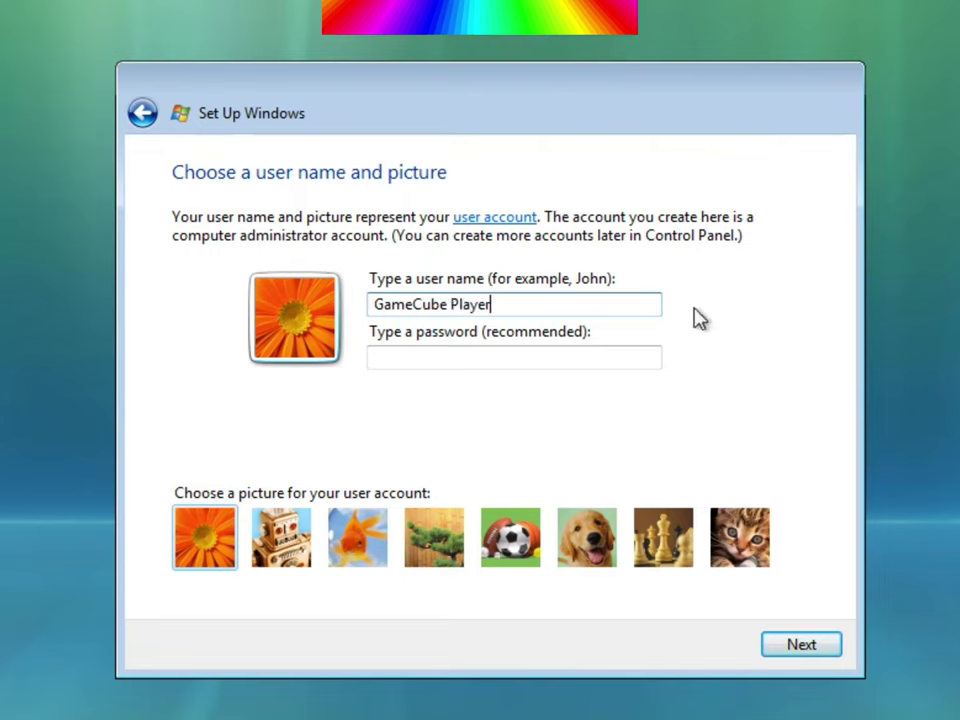
{"action": "left_click", "coordinate": [444, 364]}
{"action": "type", "text": "a"}
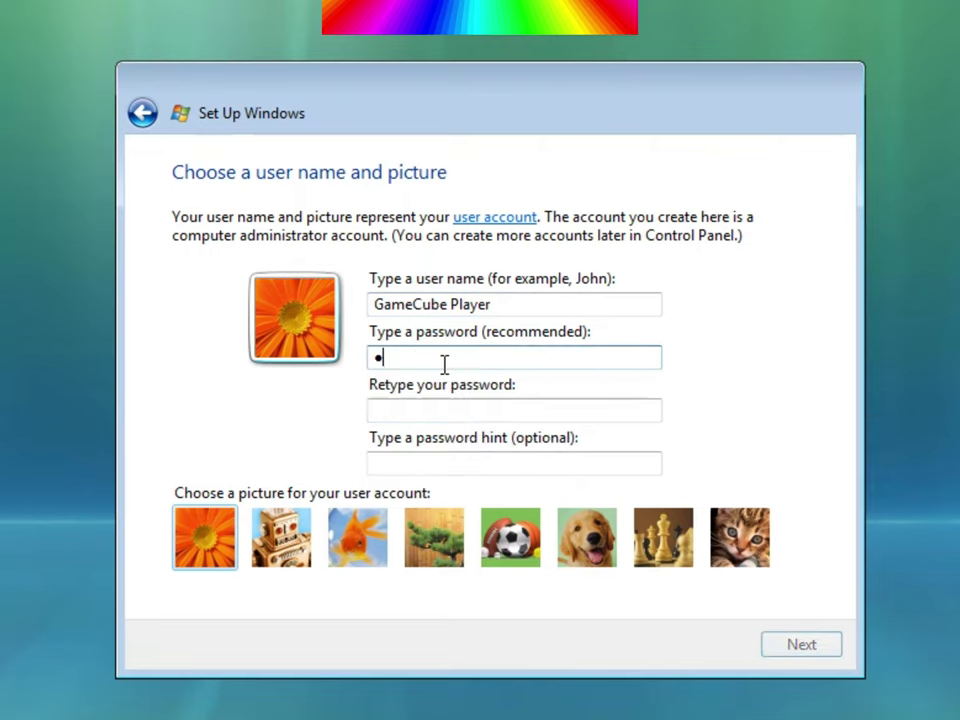
{"action": "type", "text": "aaaa"}
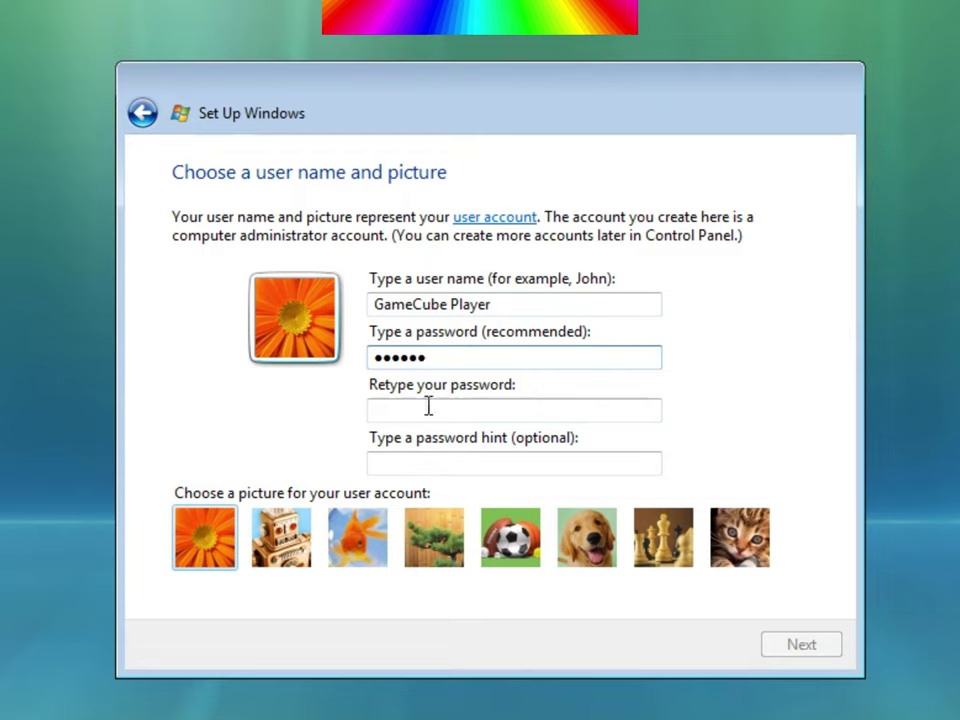
{"action": "left_click", "coordinate": [427, 409]}
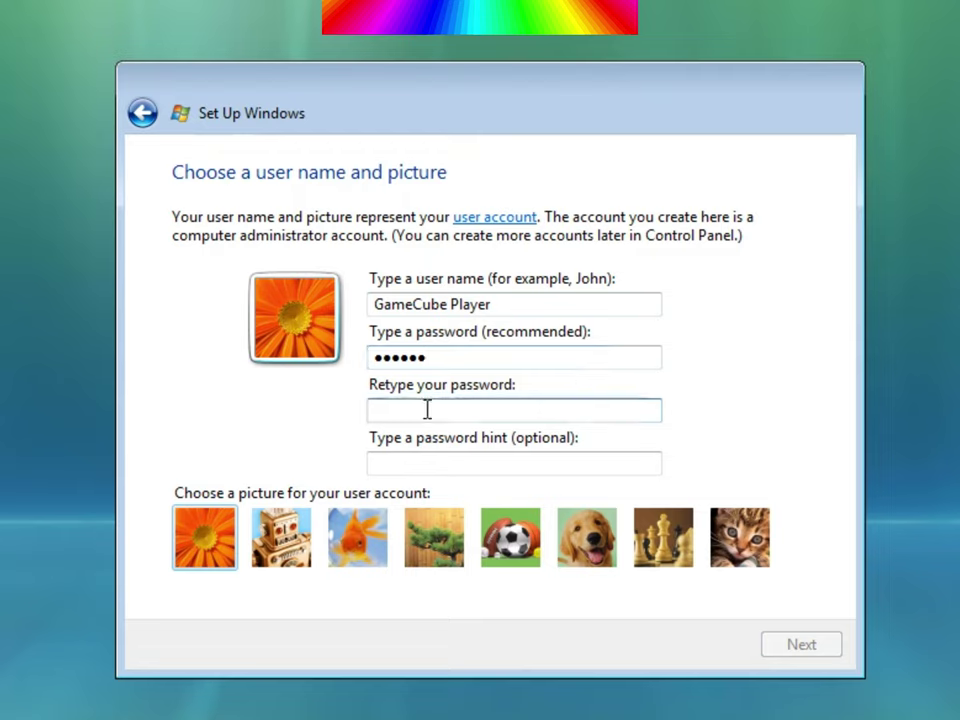
{"action": "type", "text": "aaaaaa"}
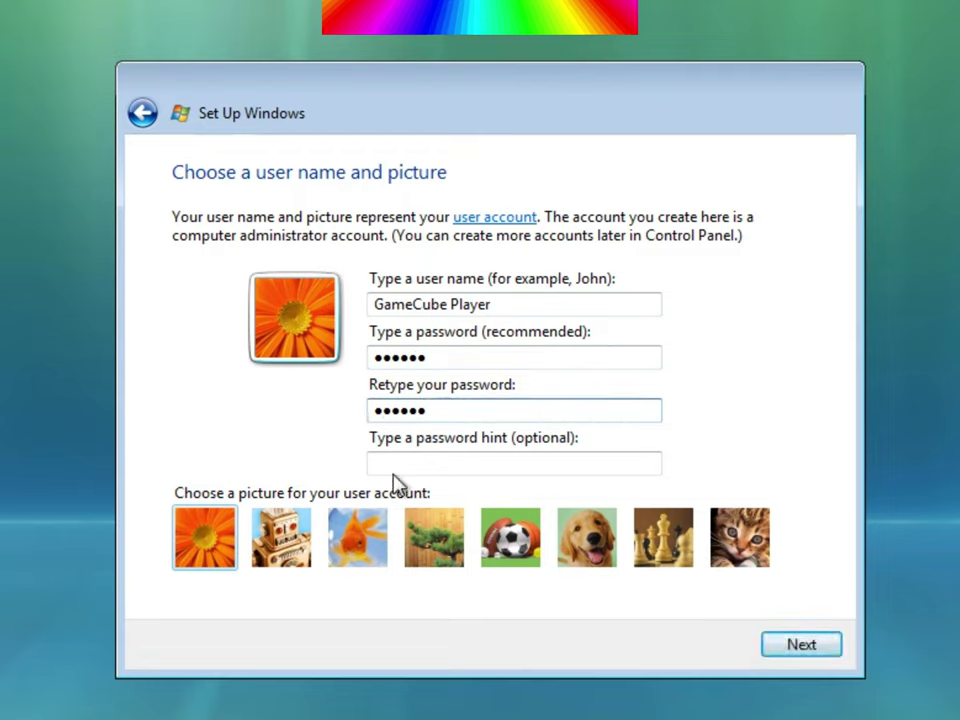
Step: Set the password hint to "Please type your password" and submit the account details with the orange flower picture
{"action": "left_click", "coordinate": [416, 458]}
{"action": "type", "text": "Pleas"}
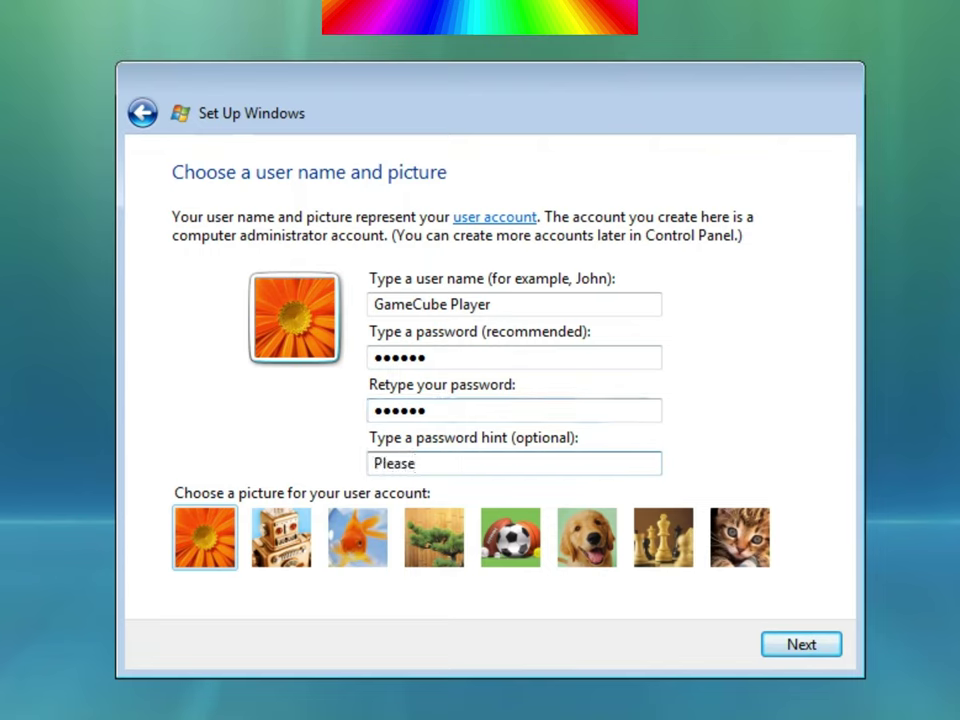
{"action": "type", "text": "e typ"}
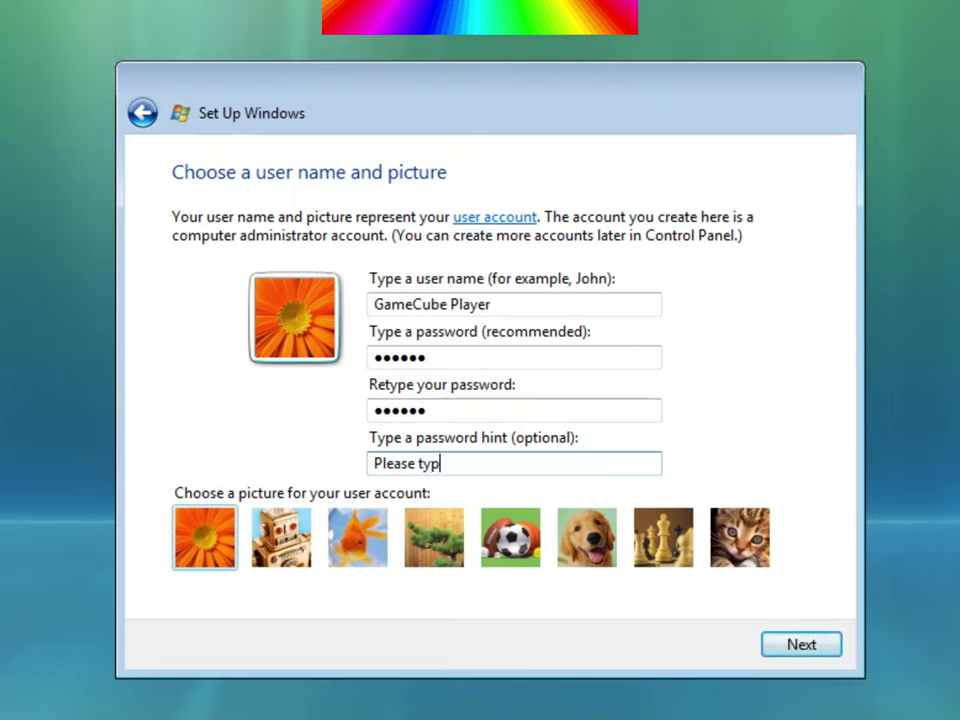
{"action": "type", "text": "e your password"}
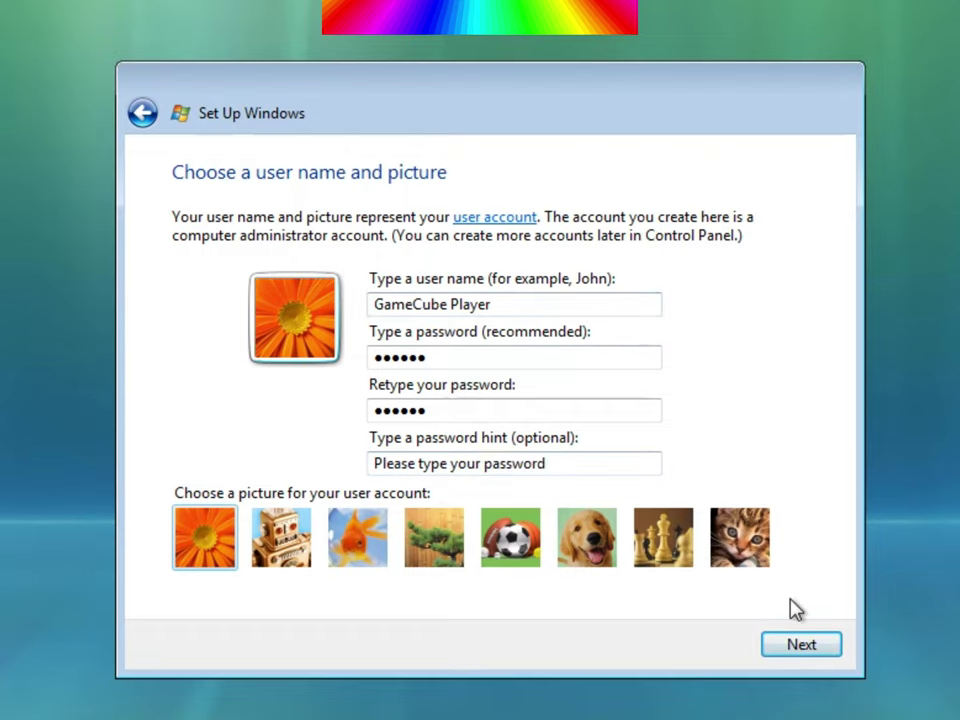
{"action": "left_click", "coordinate": [810, 646]}
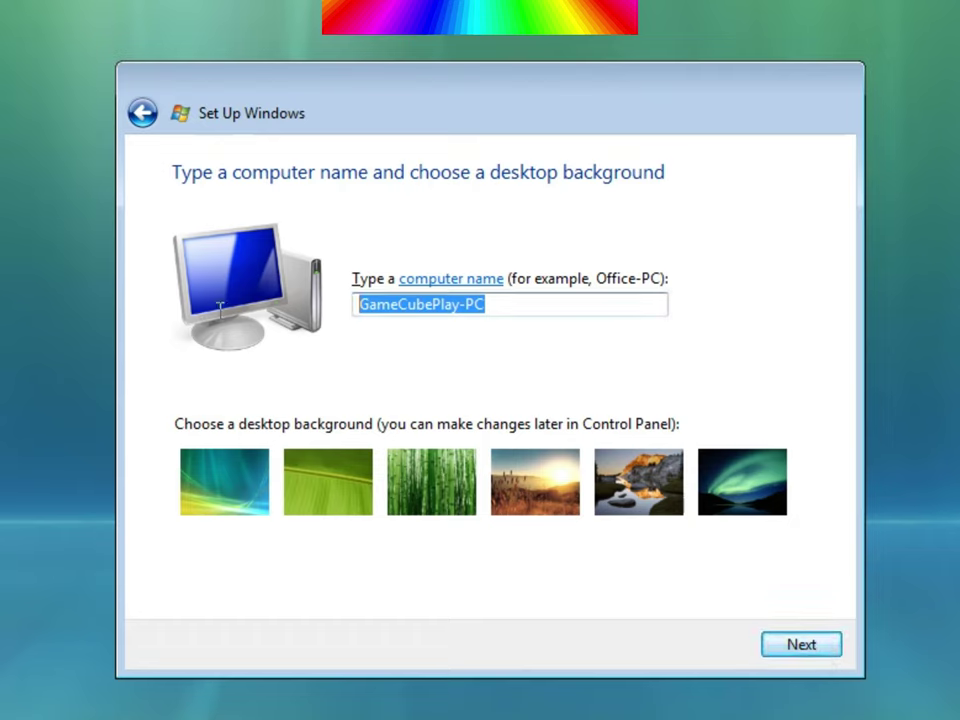
{"action": "type", "text": "Illum"}
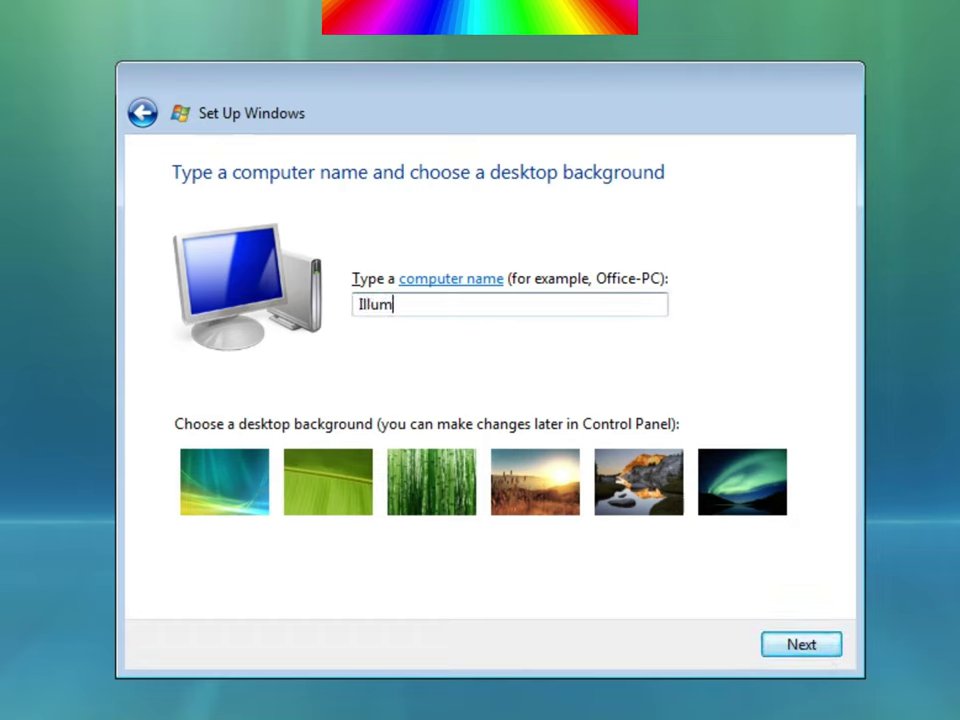
{"action": "type", "text": "ina"}
{"action": "key", "text": "space"}
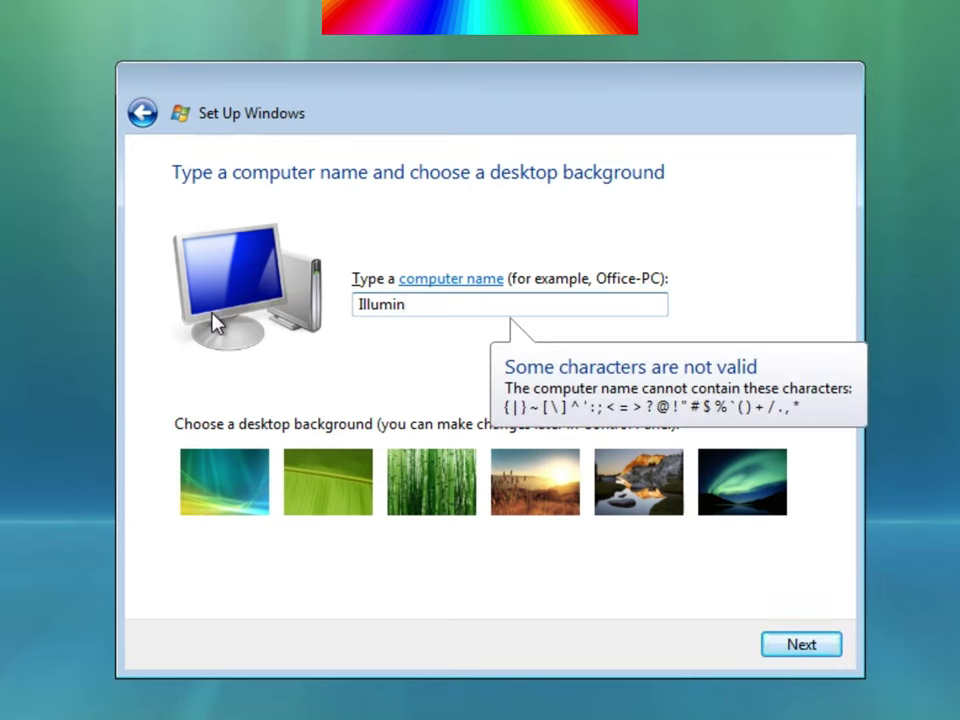
{"action": "type", "text": "aCompute"}
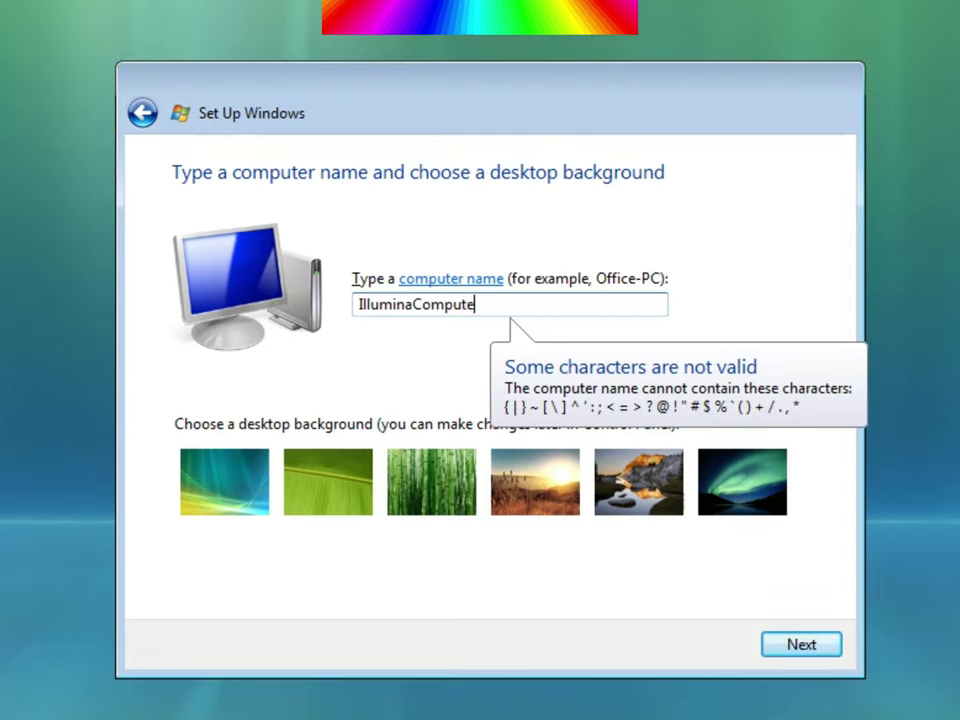
{"action": "key", "text": "BackSpace"}
{"action": "key", "text": "BackSpace"}
{"action": "key", "text": "BackSpace"}
{"action": "key", "text": "BackSpace"}
{"action": "key", "text": "BackSpace"}
{"action": "key", "text": "BackSpace"}
{"action": "key", "text": "BackSpace"}
{"action": "key", "text": "BackSpace"}
{"action": "key", "text": "BackSpace"}
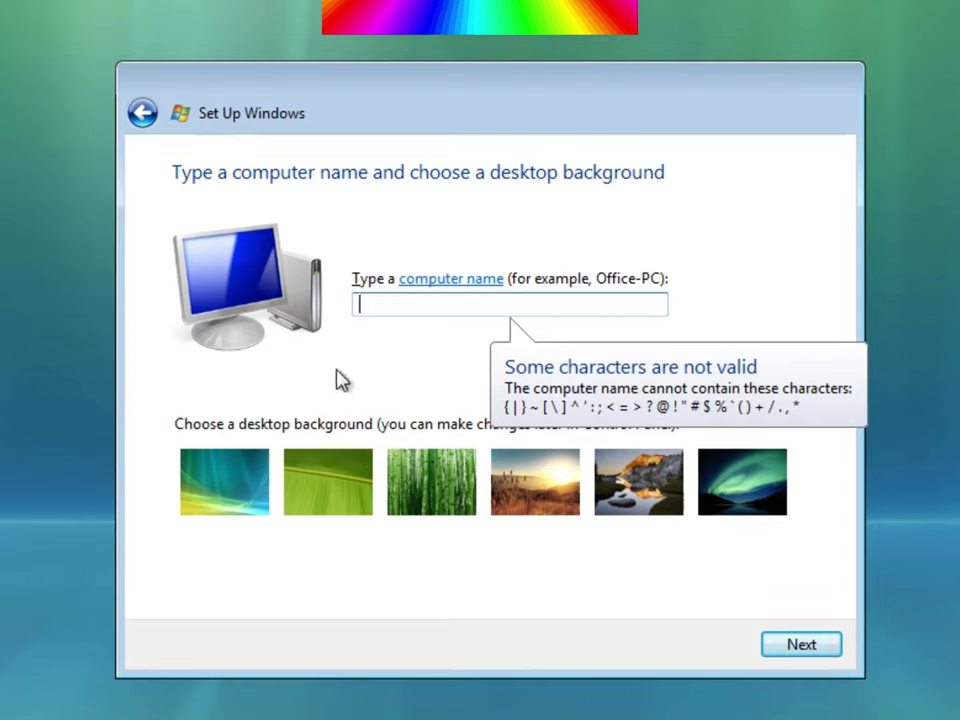
Step: Name the computer GameCubePlay-PC and choose the blue-green and yellow light-streak image as the desktop background
{"action": "type", "text": "Game"}
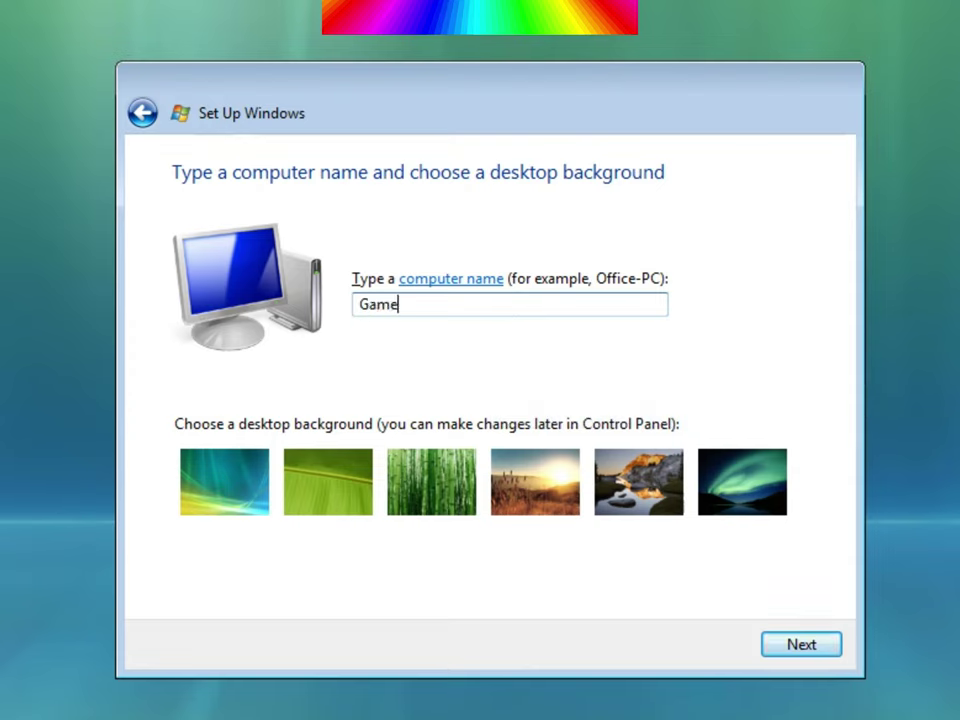
{"action": "type", "text": "CubePlay"}
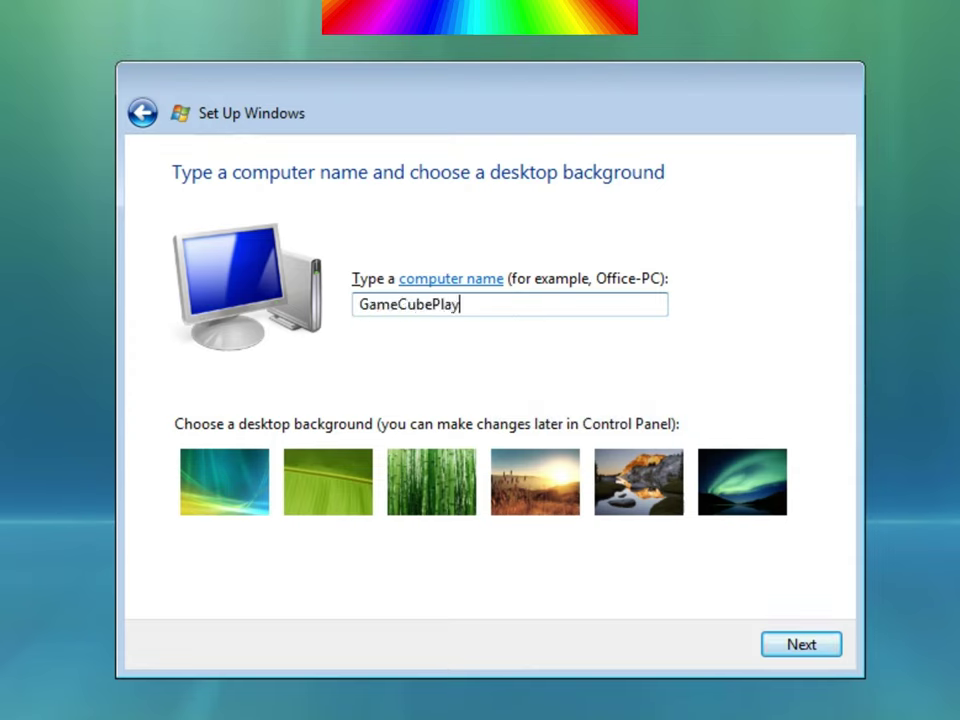
{"action": "type", "text": "-PC"}
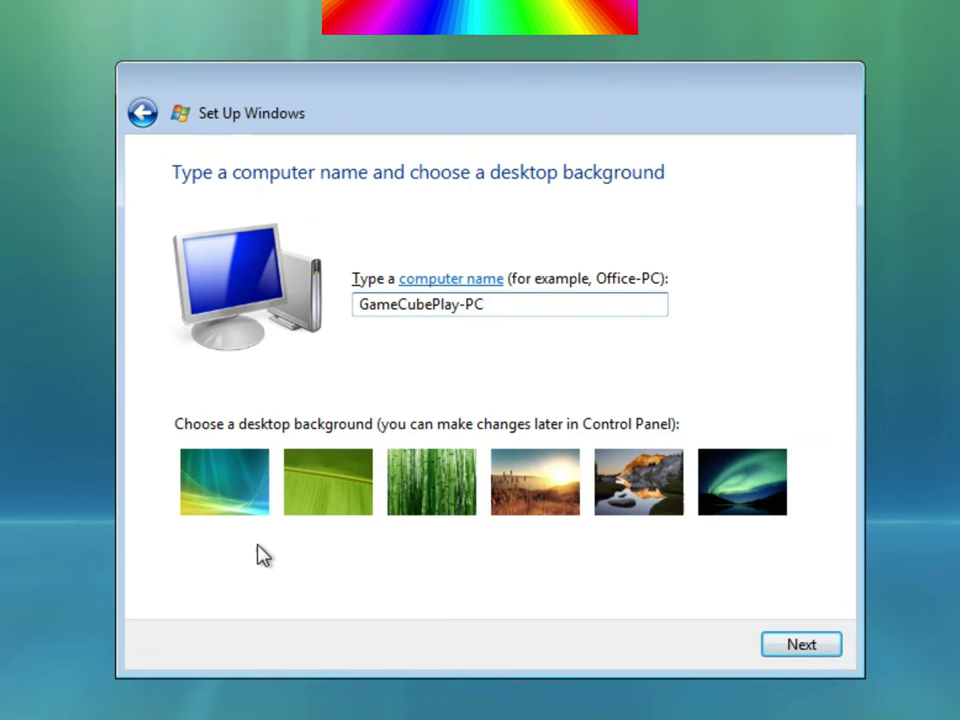
{"action": "left_click", "coordinate": [214, 497]}
{"action": "left_click", "coordinate": [815, 647]}
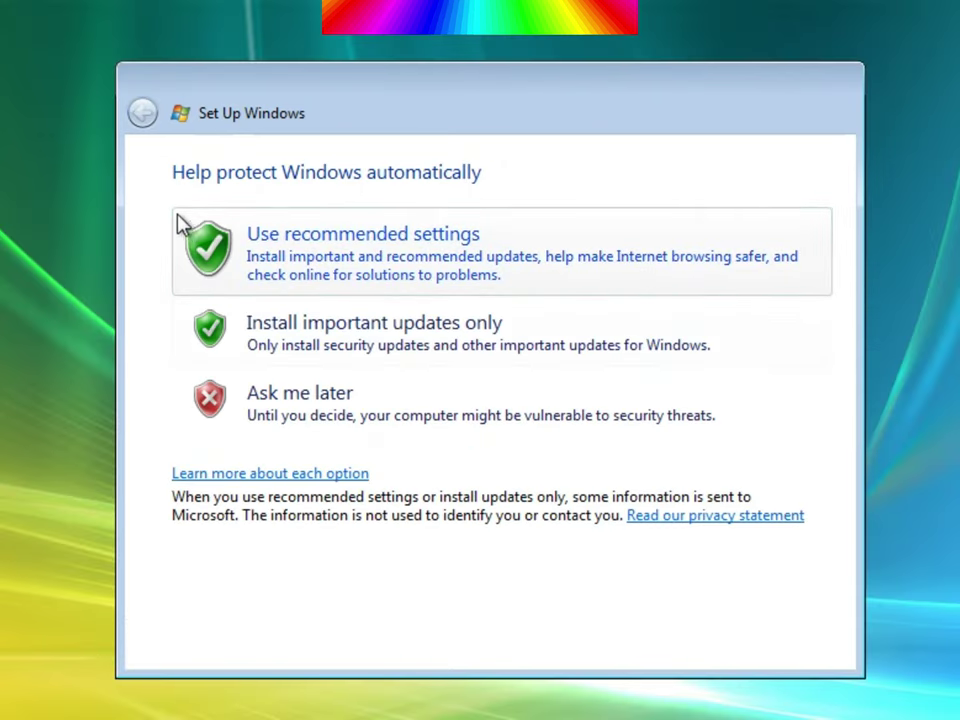
Step: Use the recommended Windows protection settings and accept the date and time with the Pacific Time (US & Canada) zone
{"action": "left_click", "coordinate": [418, 266]}
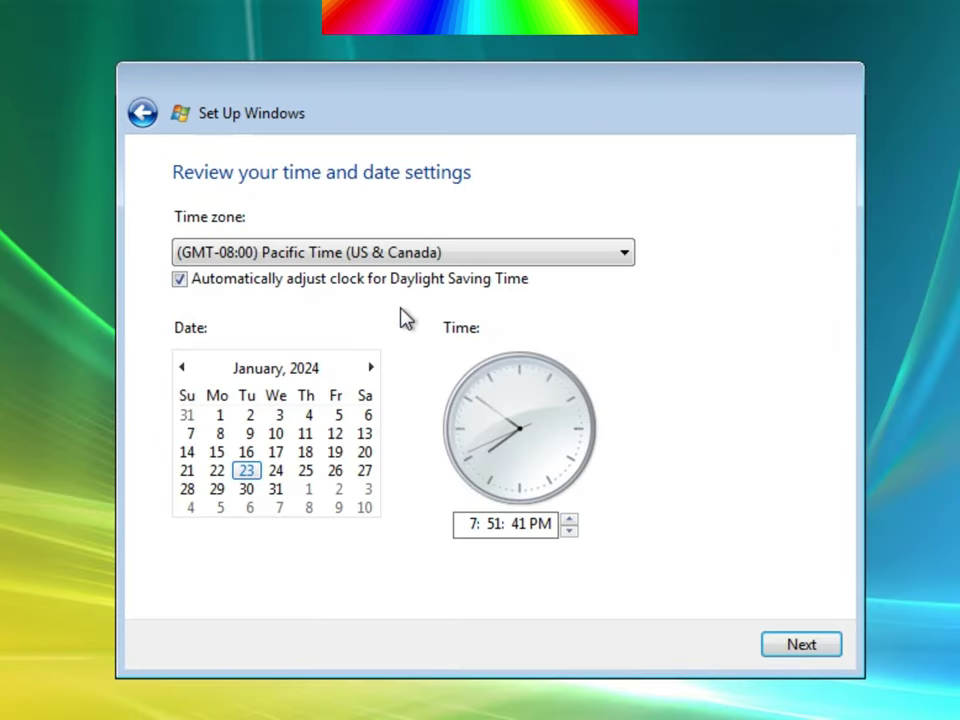
{"action": "left_click", "coordinate": [493, 258]}
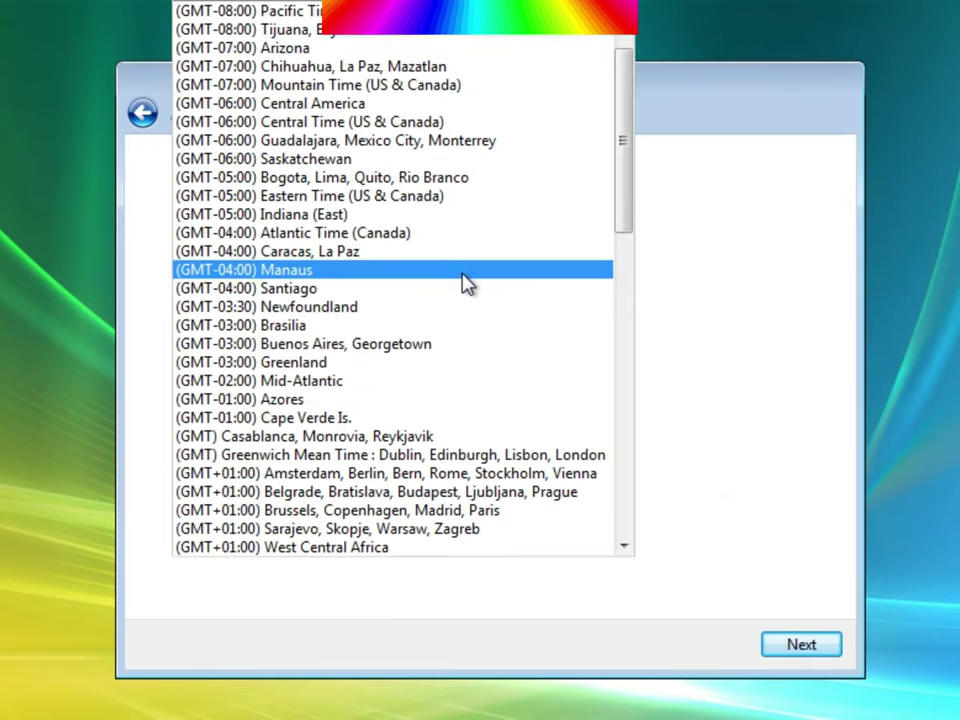
{"action": "left_click", "coordinate": [812, 388]}
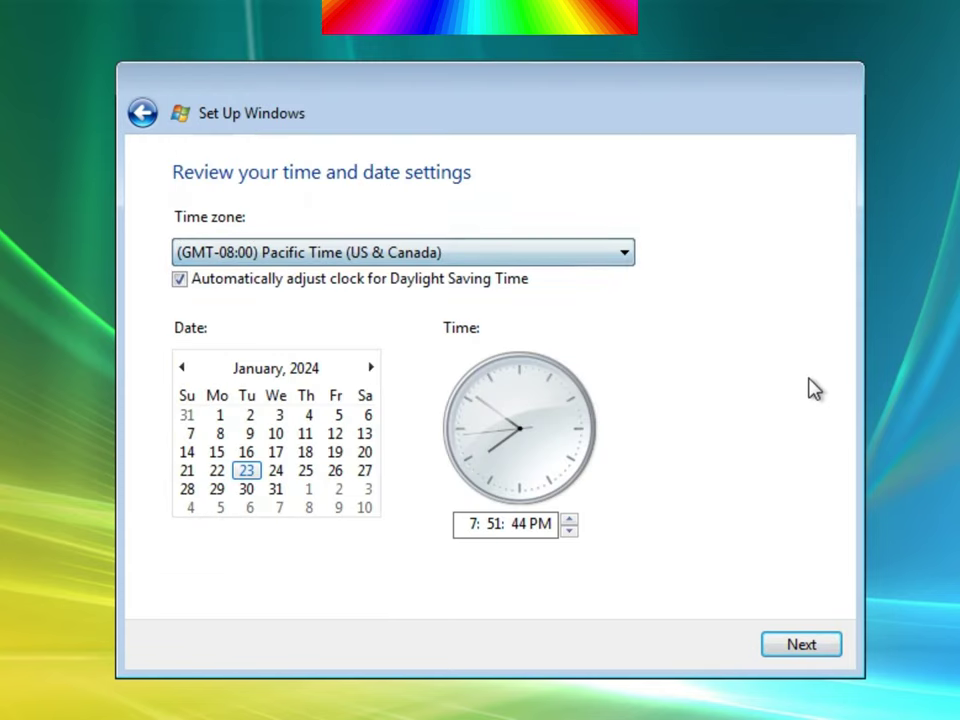
{"action": "left_click", "coordinate": [801, 646]}
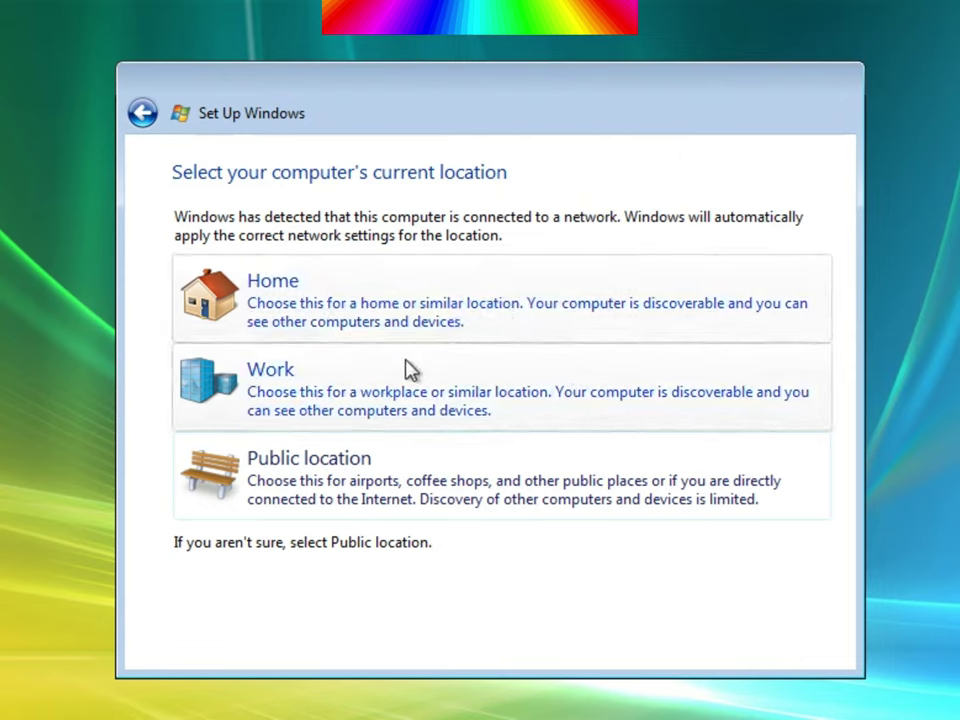
Step: Set the computer's current location to Home and finish the Windows setup
{"action": "left_click", "coordinate": [390, 308]}
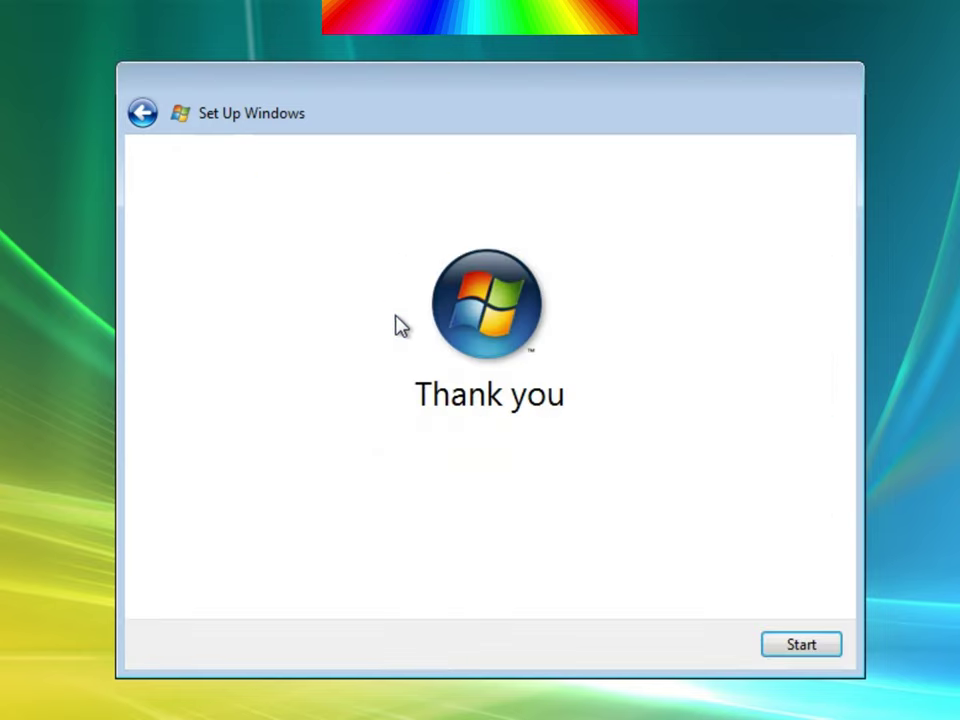
{"action": "left_click", "coordinate": [799, 644]}
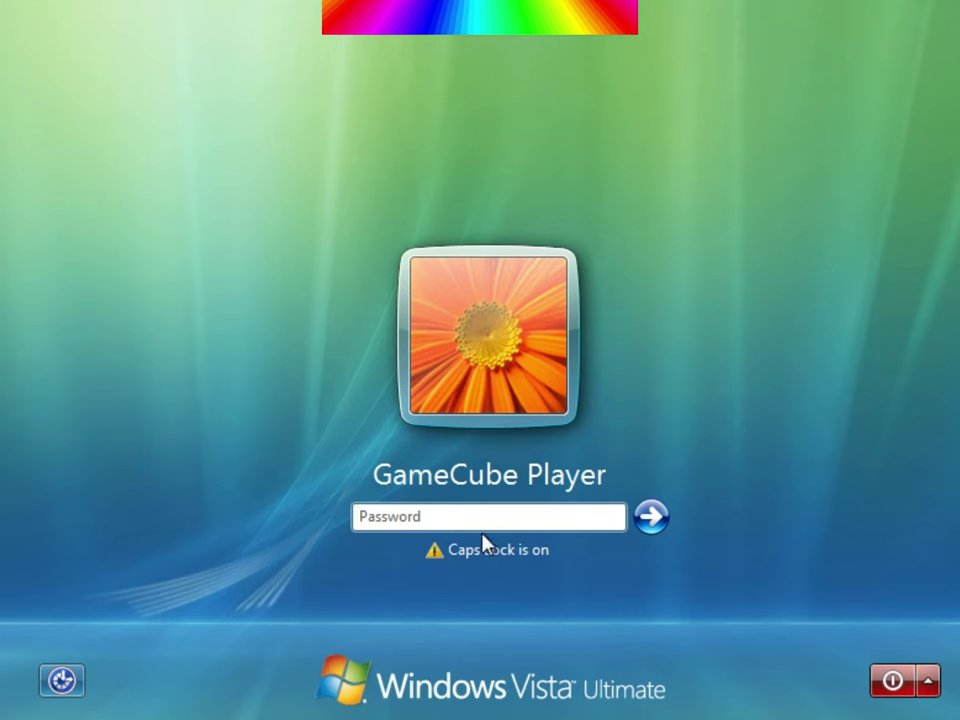
Step: Sign in to the GameCube Player account by entering the account password with capitals lock off
{"action": "key", "text": "Caps_Lock"}
{"action": "key", "text": "Caps_Lock"}
{"action": "key", "text": "Caps_Lock"}
{"action": "key", "text": "Caps_Lock"}
{"action": "type", "text": "••••••"}
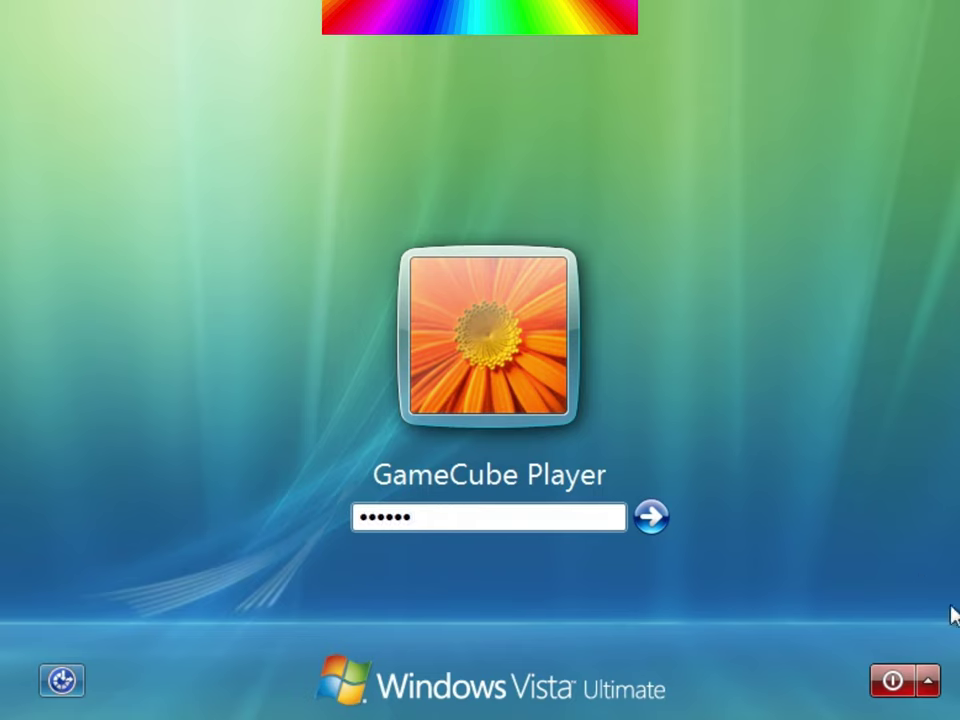
{"action": "left_click", "coordinate": [645, 522]}
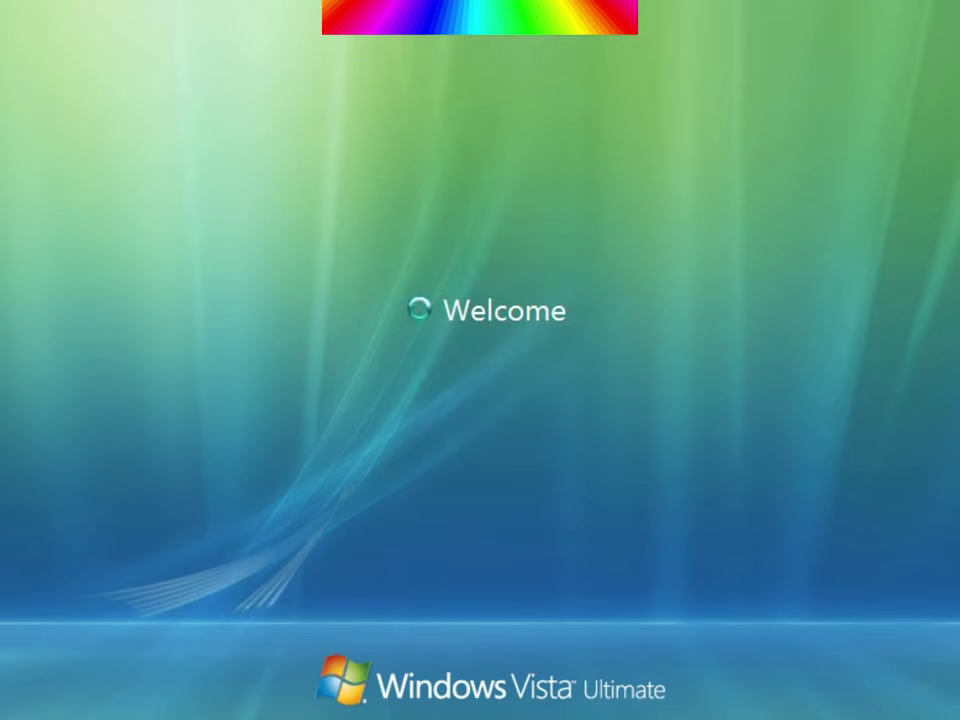